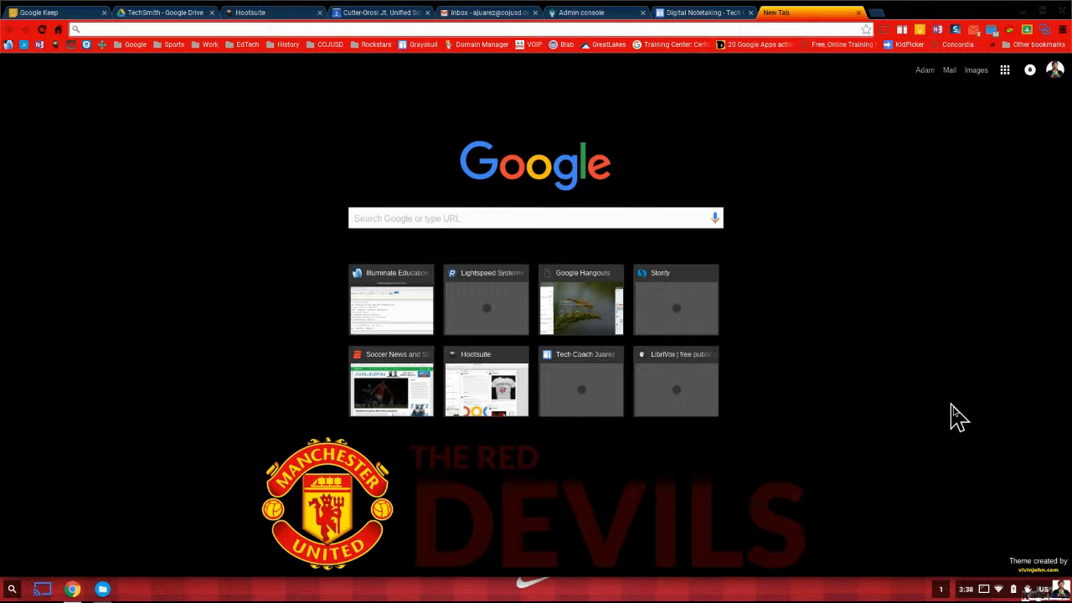
# - Open the Google Classroom home page at classroom.google.com/h
pyautogui.click(394, 31)
pyautogui.write('classroom.google.com/h')
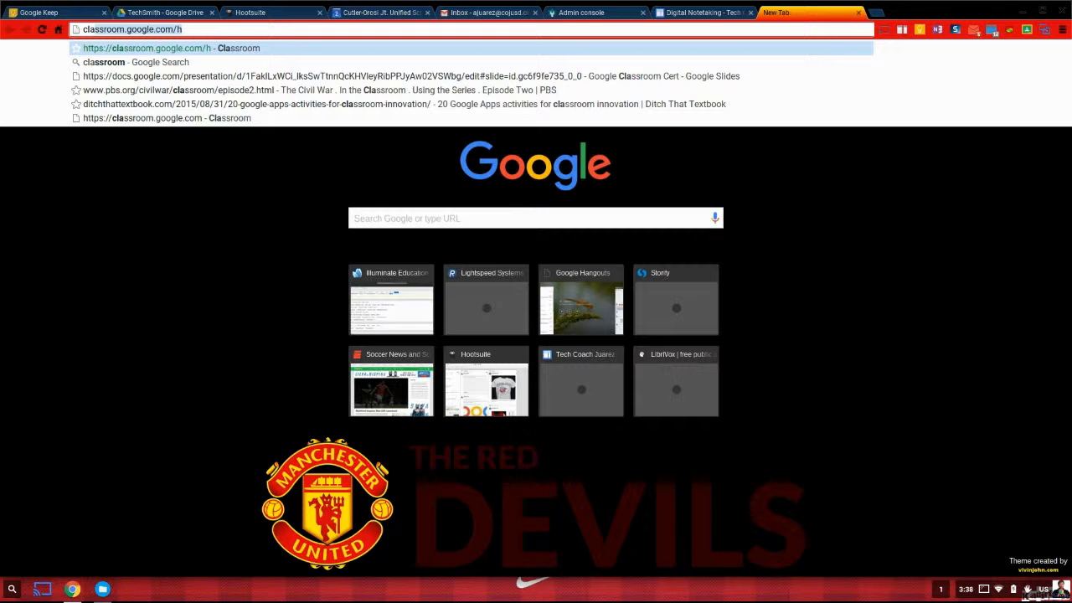
pyautogui.press('Return')
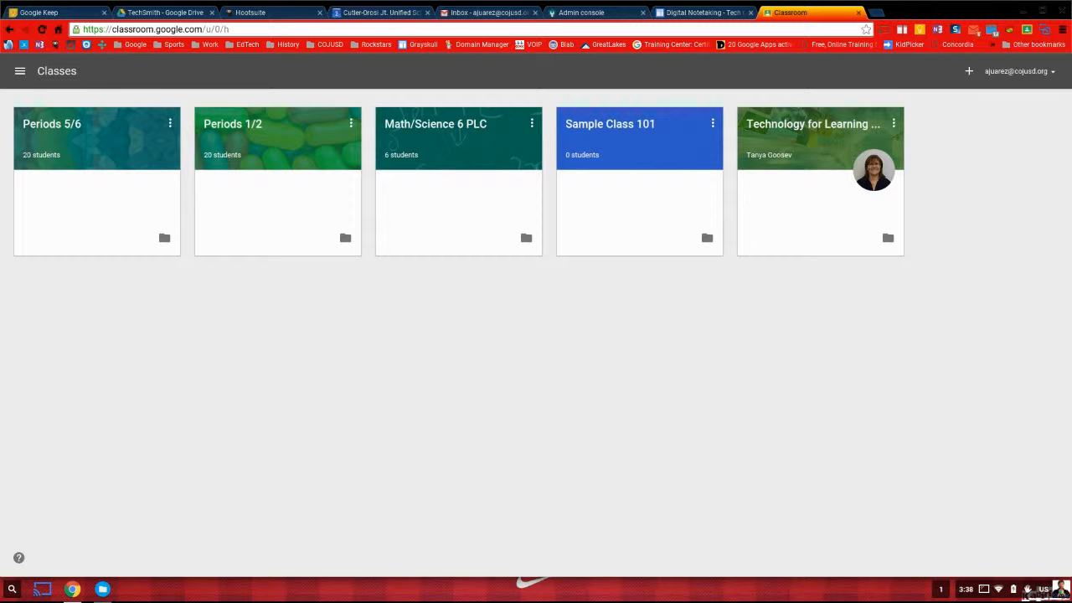
# - Create a new class named "Practice Classroom", leaving the section blank
pyautogui.click(971, 73)
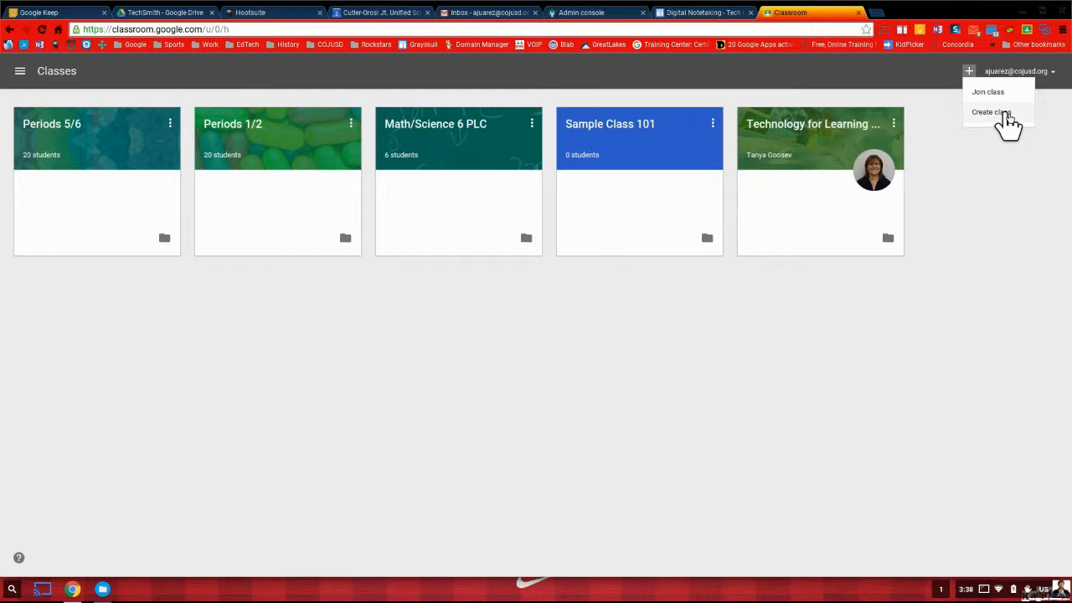
pyautogui.click(1002, 113)
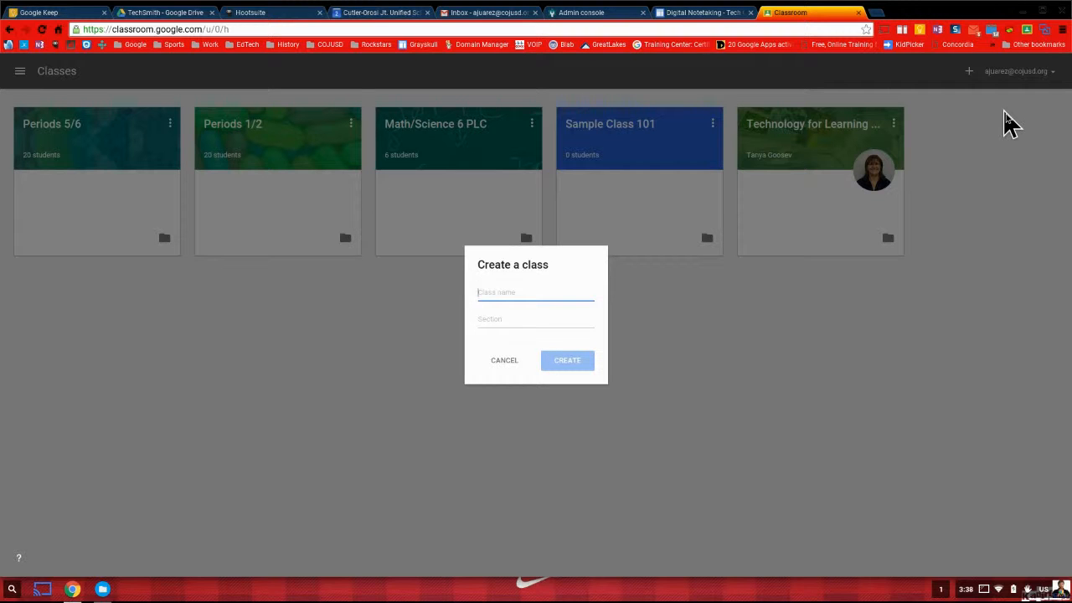
pyautogui.write('Practice Classroom')
pyautogui.click(568, 361)
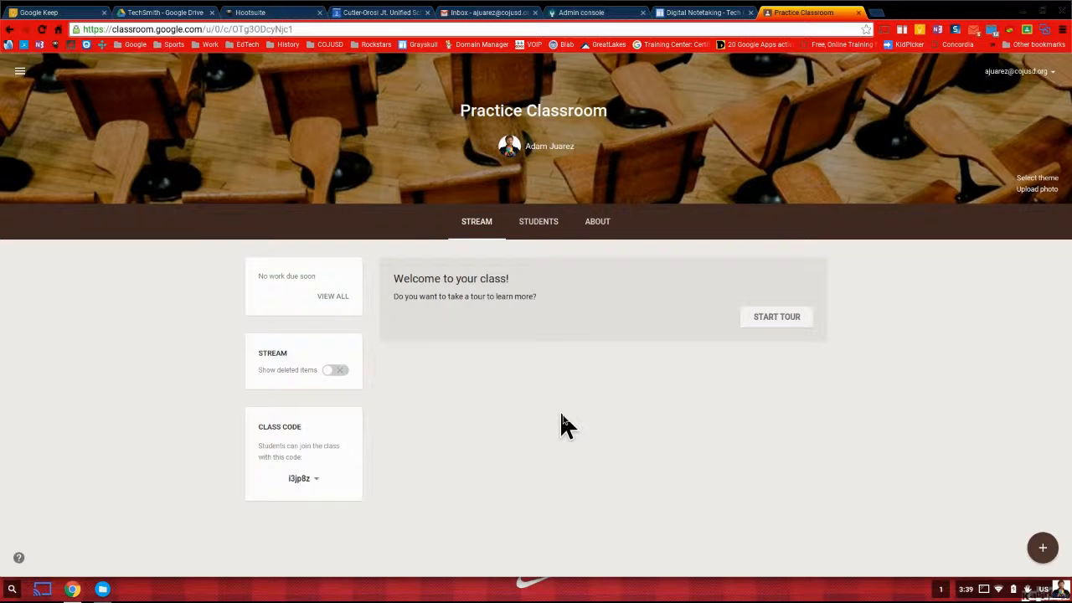
# - View the class's Students page and dismiss the mail notification
pyautogui.click(536, 226)
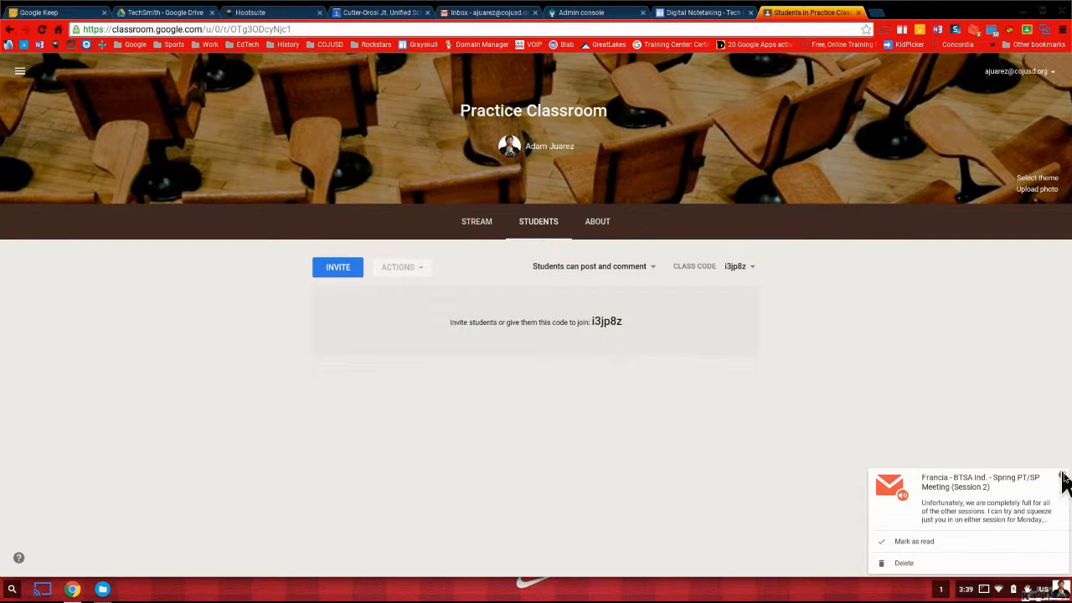
pyautogui.click(1060, 475)
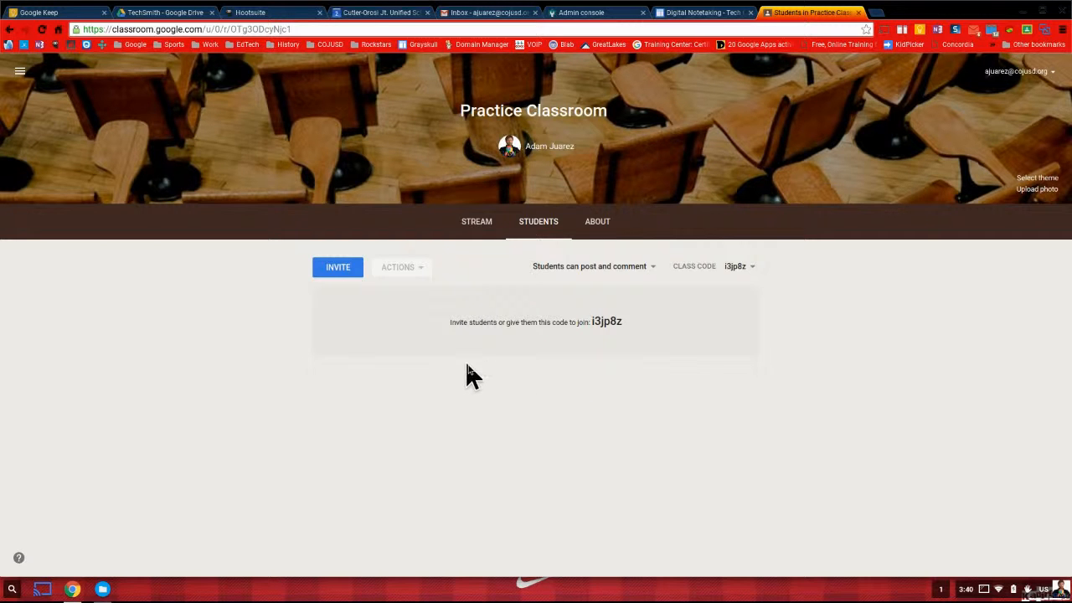
# - Fill in the class's About page with the title "Practice Google Classroom" and room 34, leaving the description empty
pyautogui.click(598, 222)
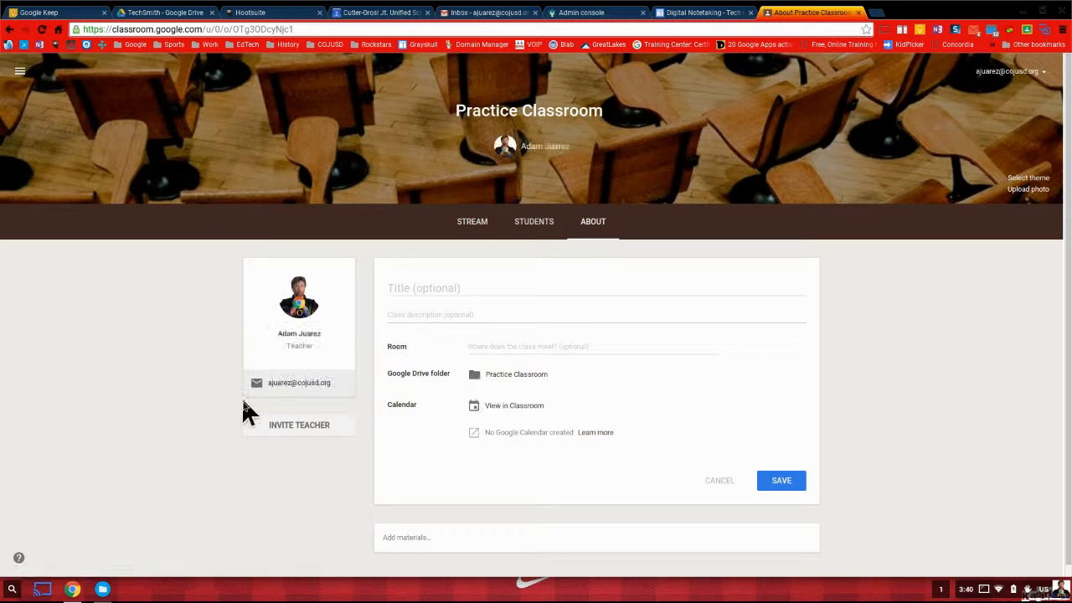
pyautogui.scroll(-1, 216, 409)
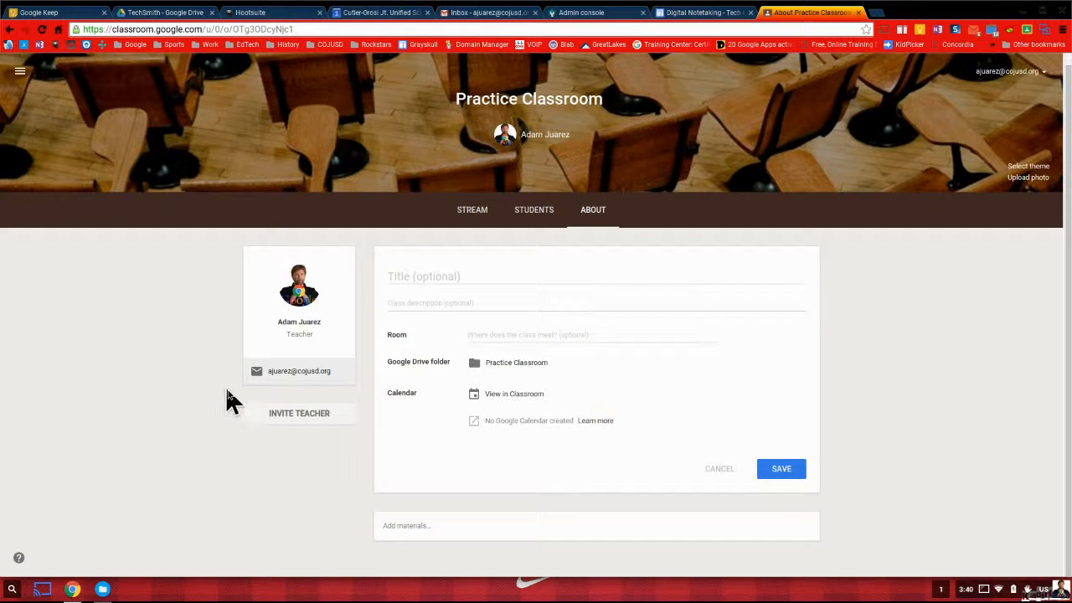
pyautogui.click(425, 274)
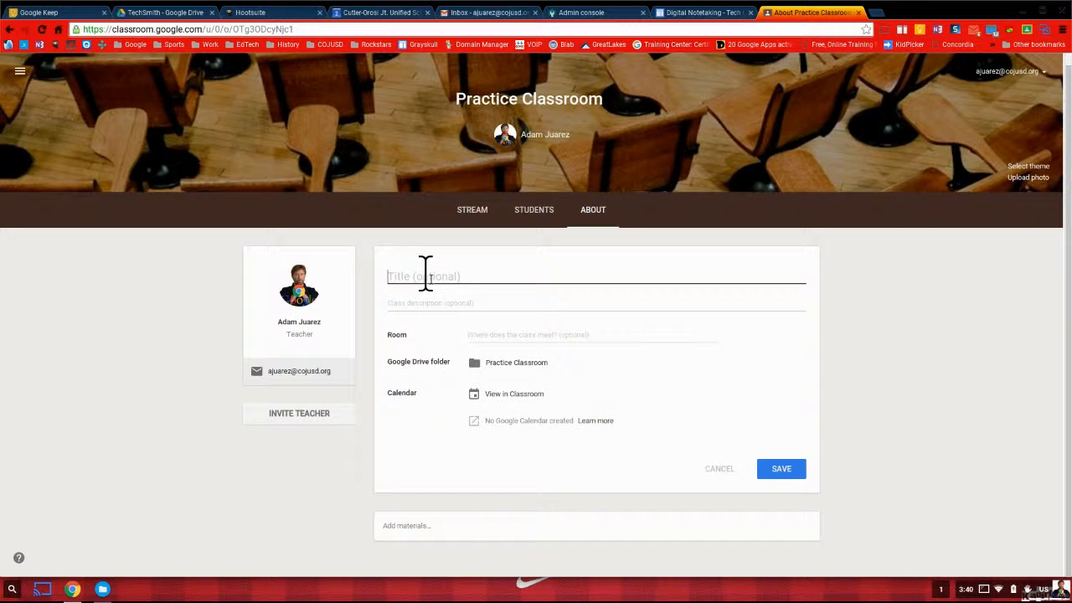
pyautogui.write('Practice Google Classroom')
pyautogui.click(471, 306)
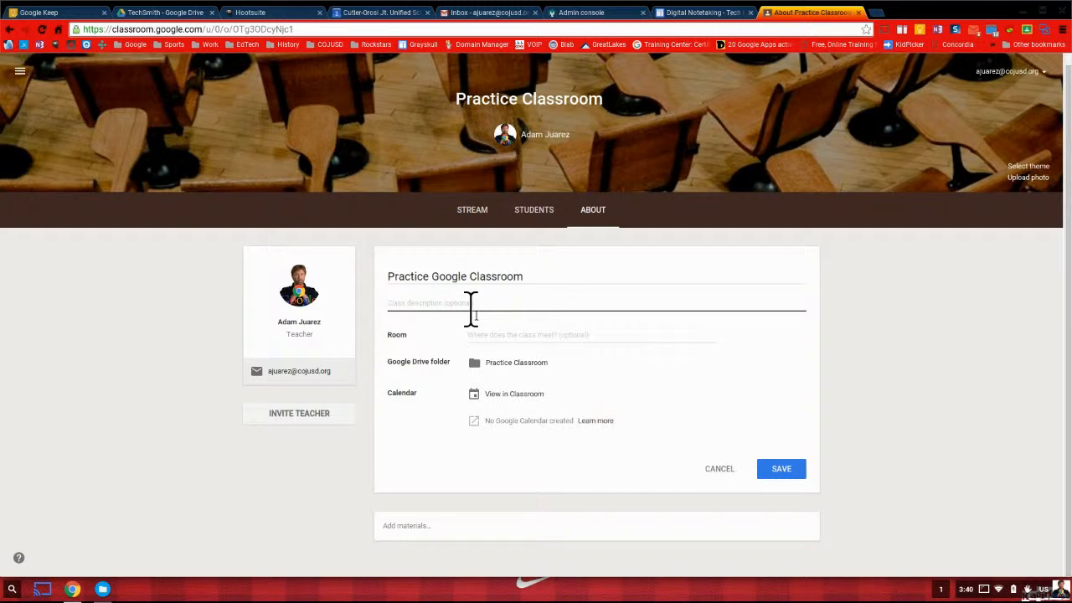
pyautogui.write('34')
pyautogui.press('BackSpace')
pyautogui.press('BackSpace')
pyautogui.click(515, 334)
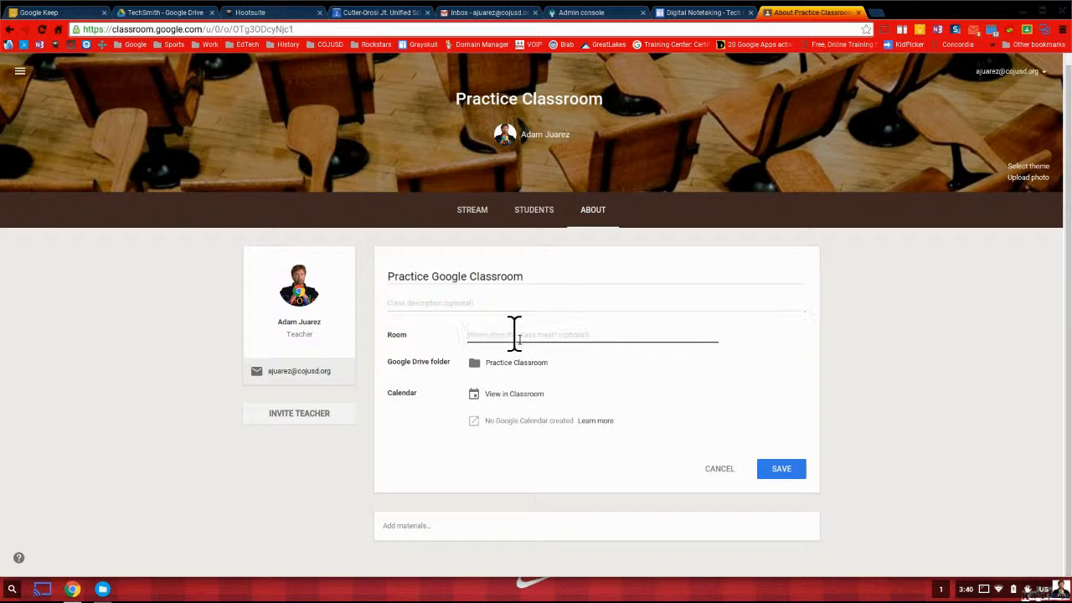
pyautogui.write('34')
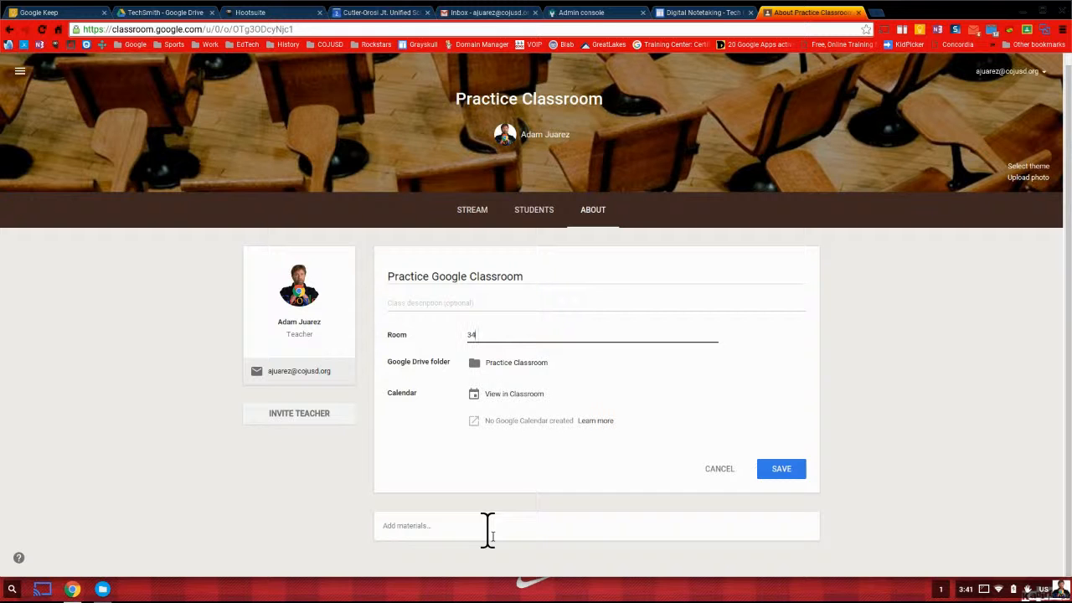
# - Look at the form for adding class materials on the About page and return to the class stream
pyautogui.click(461, 526)
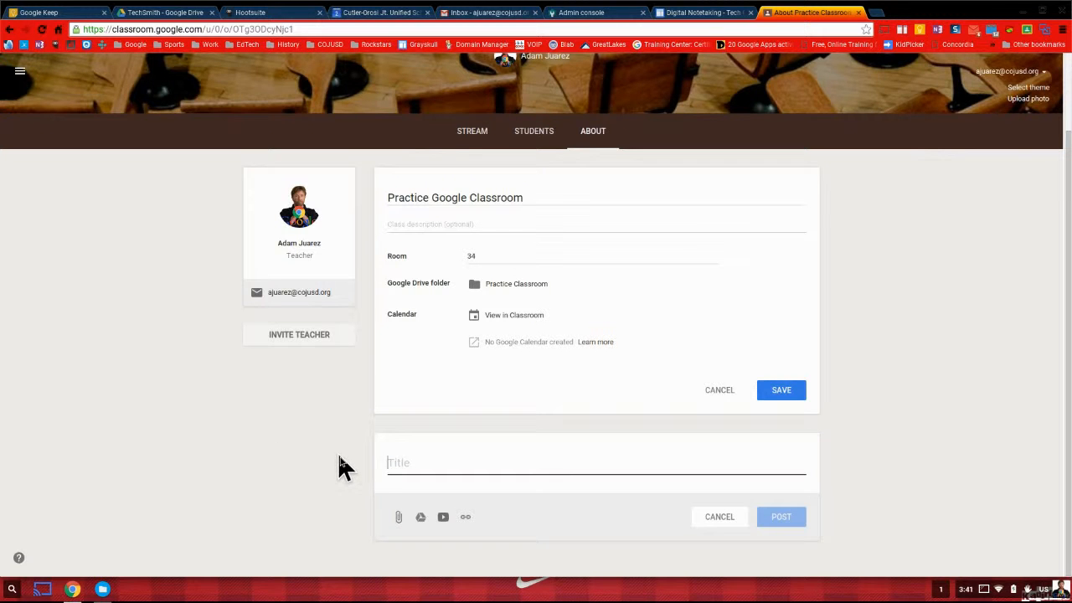
pyautogui.scroll(1, 339, 458)
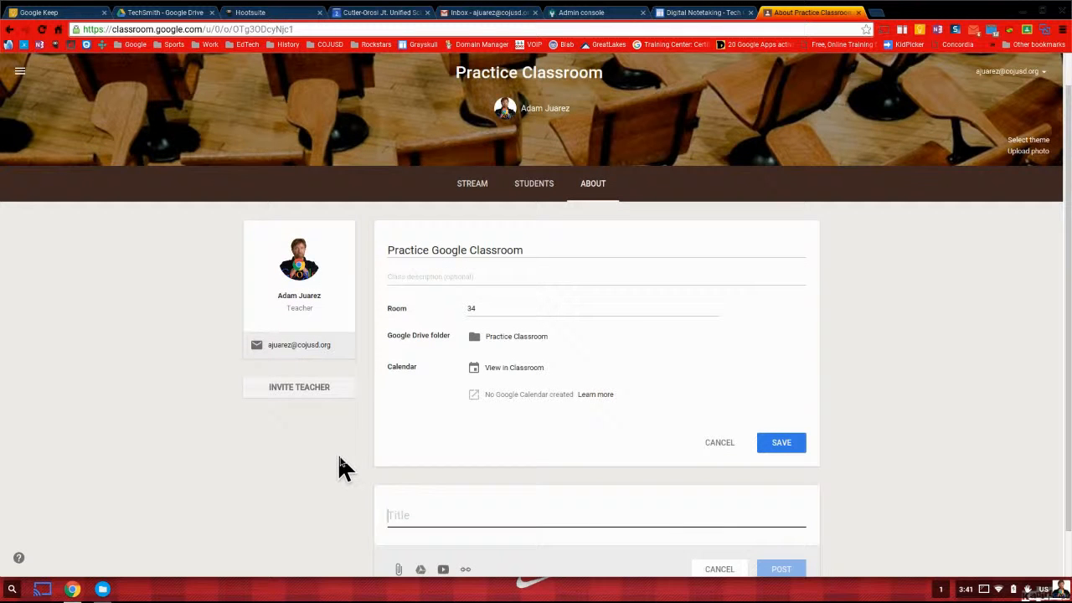
pyautogui.click(477, 193)
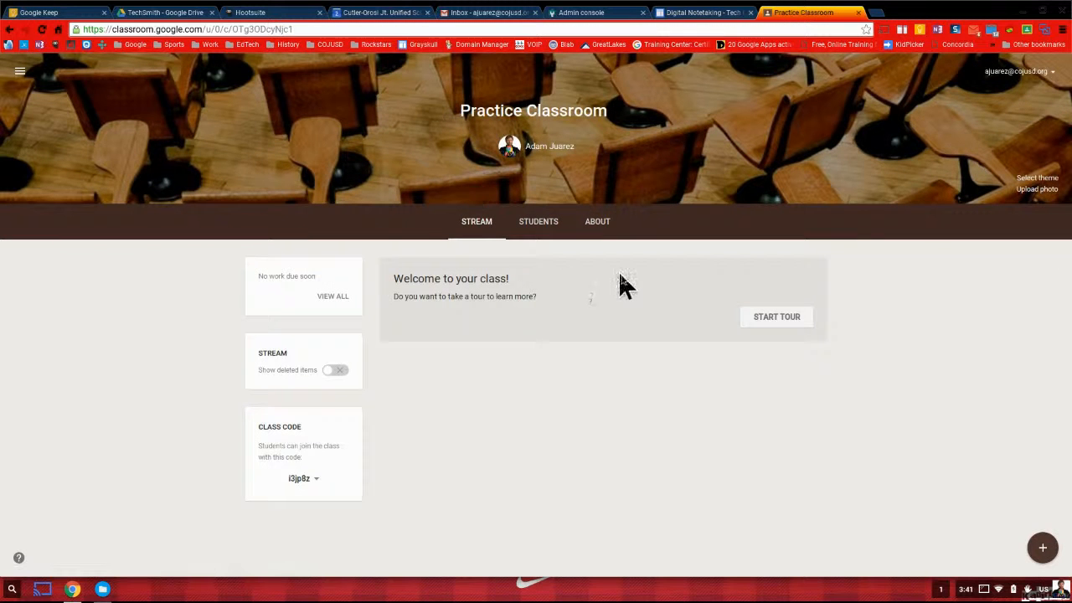
# - Examine which classes a new announcement can be shared with, and close the announcement without posting
pyautogui.click(1044, 551)
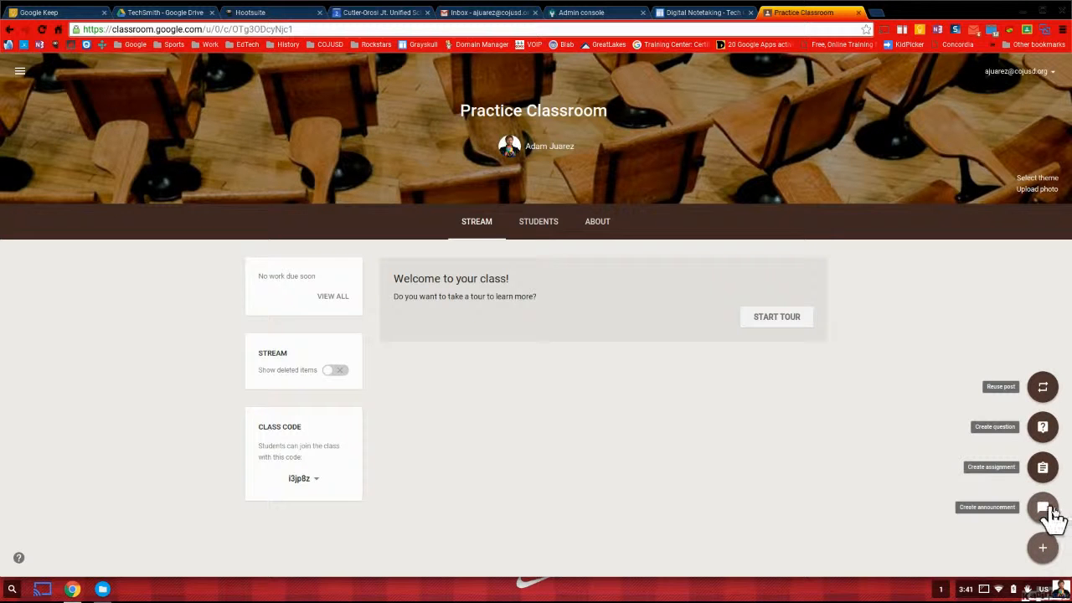
pyautogui.click(1043, 508)
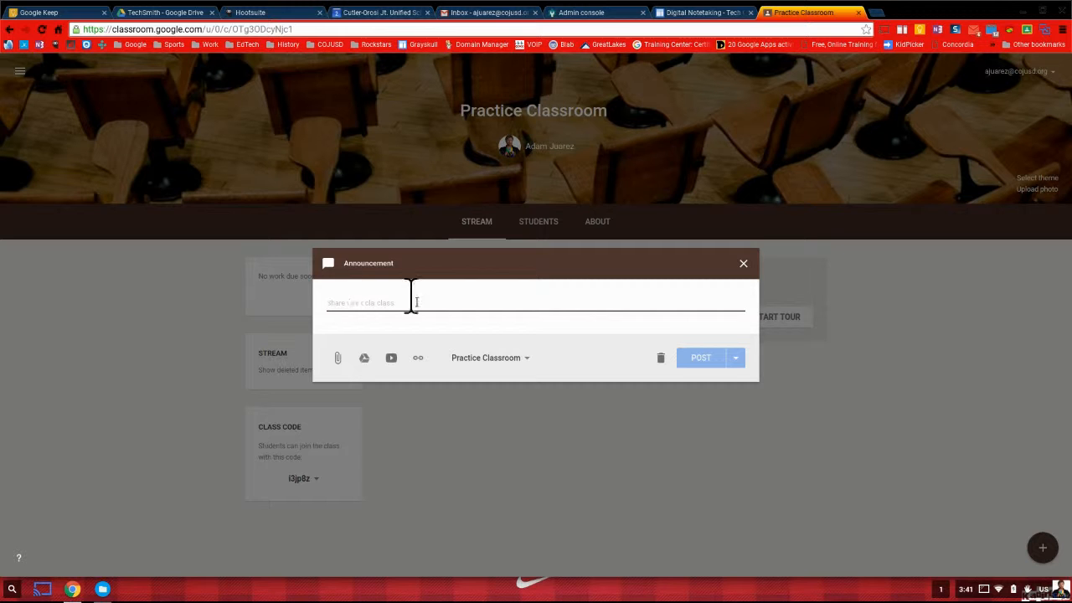
pyautogui.click(528, 360)
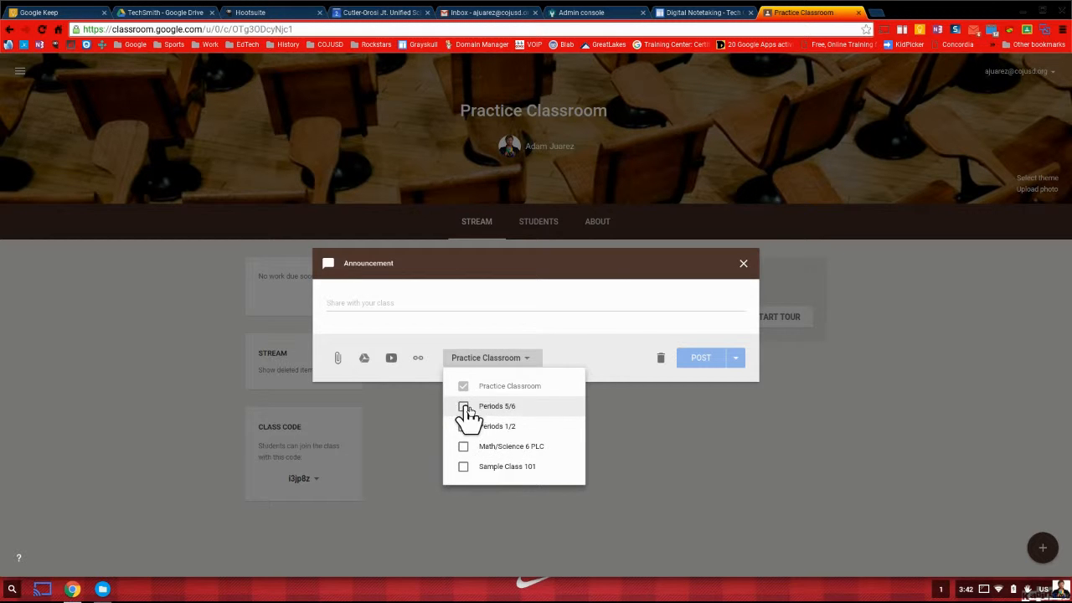
pyautogui.click(616, 354)
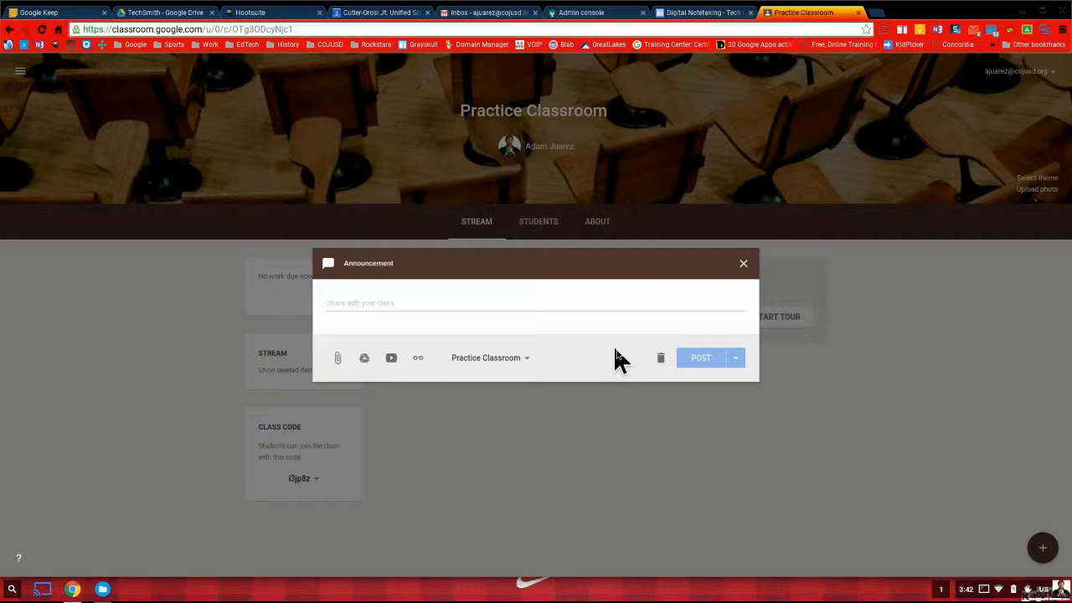
pyautogui.click(743, 266)
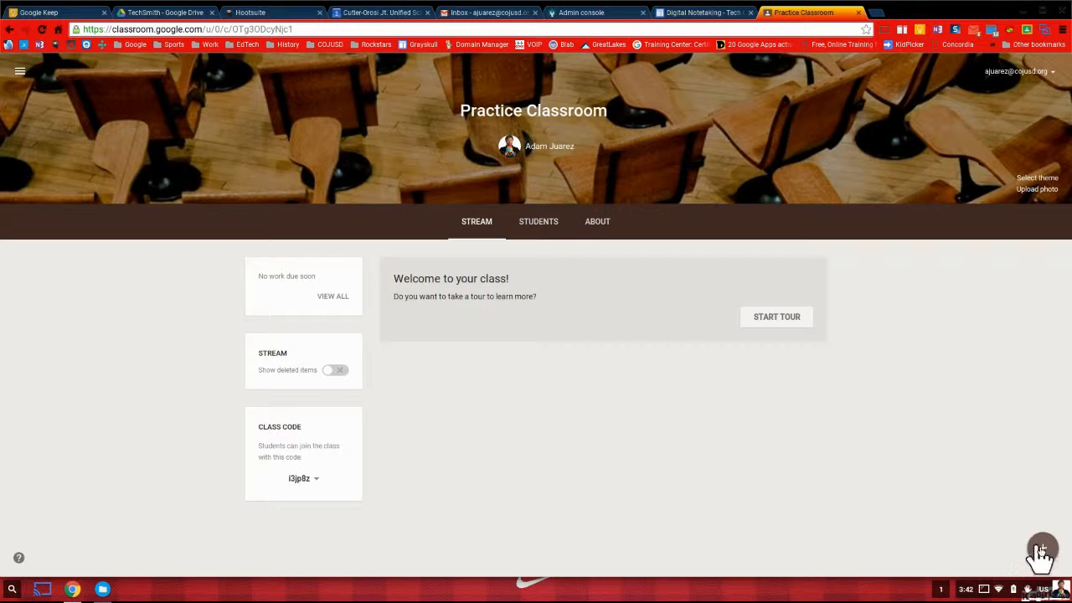
# - Start a new assignment titled "Practice Assignment" with a due date of Mar 4, 2016
pyautogui.moveTo(1043, 548)
pyautogui.click(1039, 470)
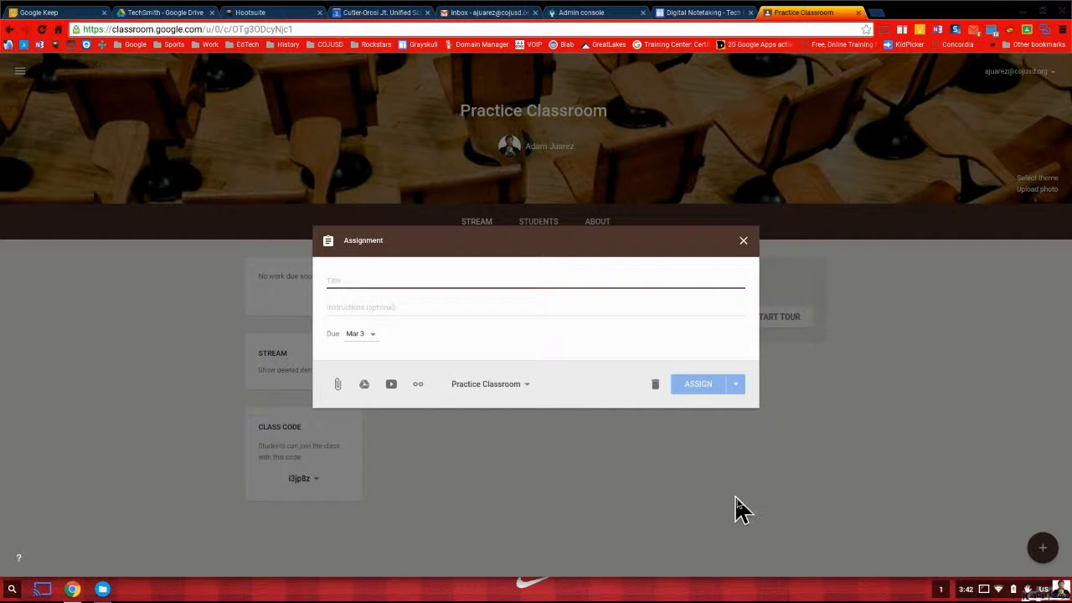
pyautogui.write('Practice Assignment')
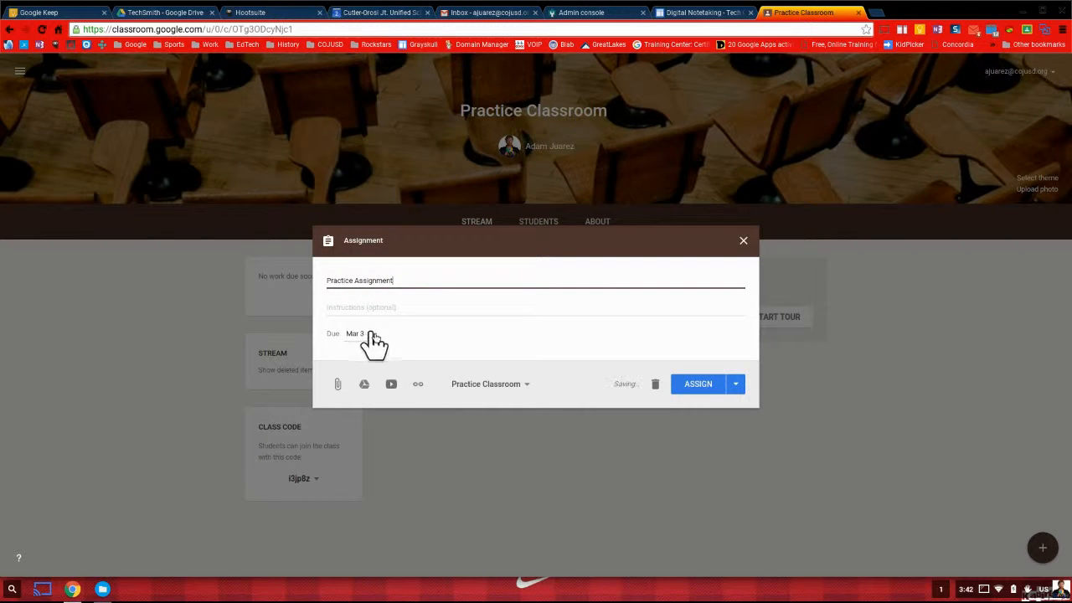
pyautogui.click(369, 336)
pyautogui.click(382, 379)
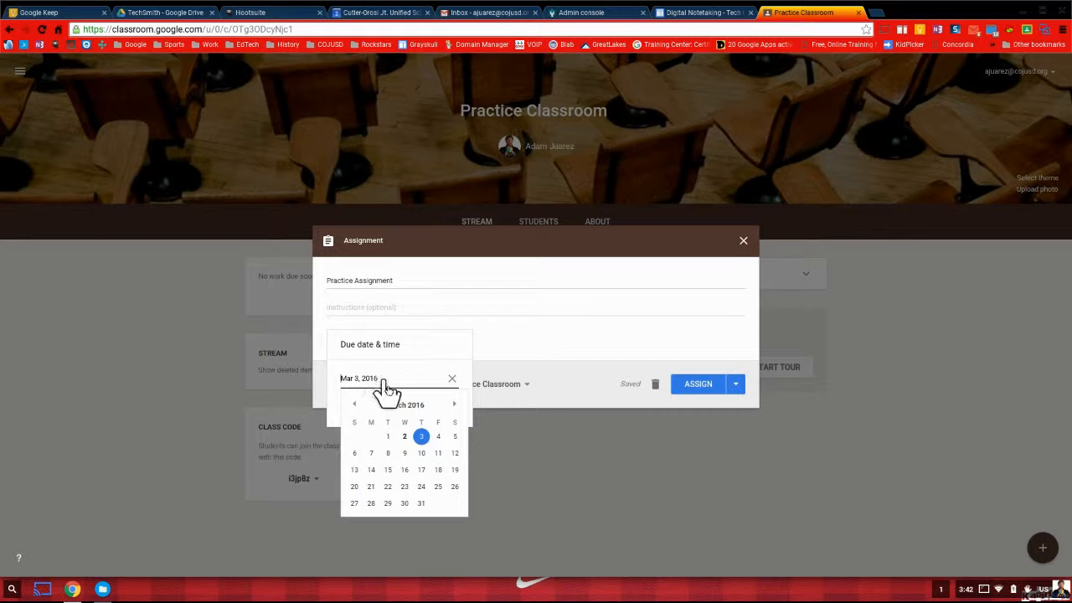
pyautogui.click(438, 436)
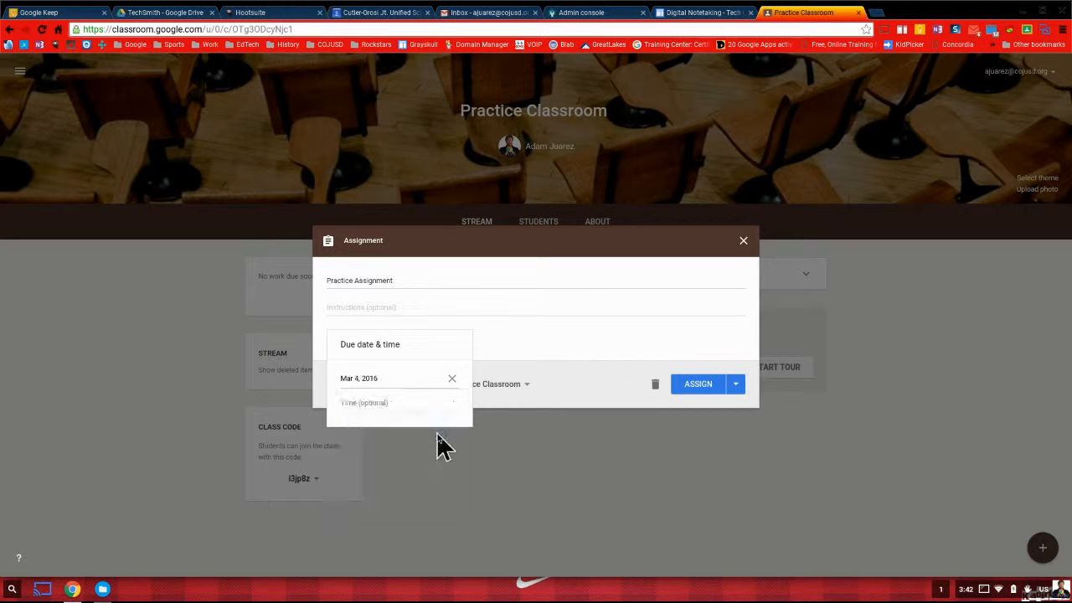
pyautogui.click(545, 385)
# - Share the assignment with Sample Class 101 in addition to Practice Classroom, leaving Periods 5/6 unselected
pyautogui.click(512, 387)
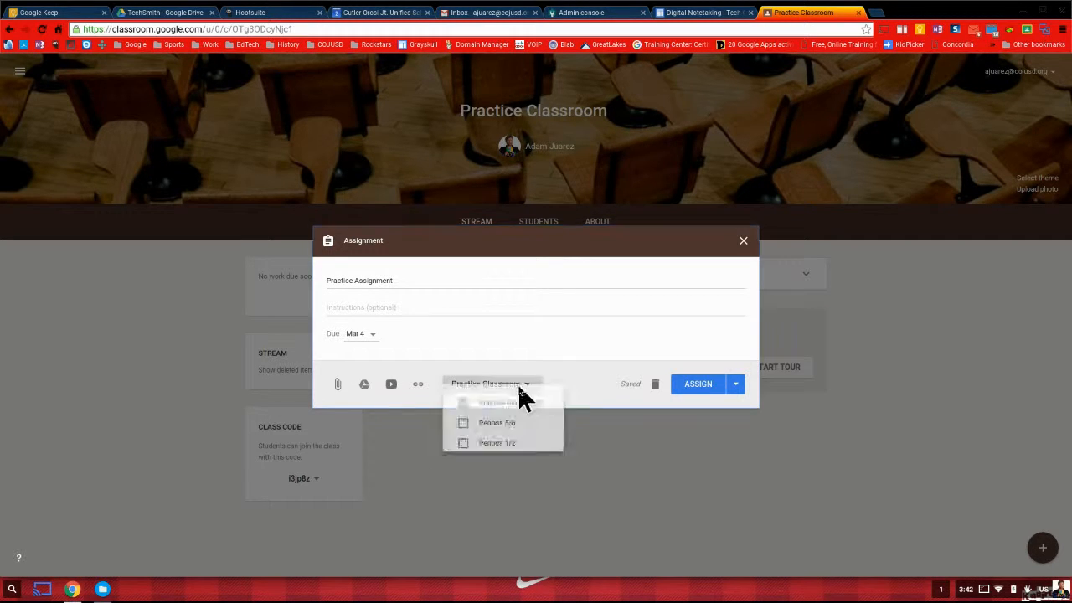
pyautogui.click(464, 433)
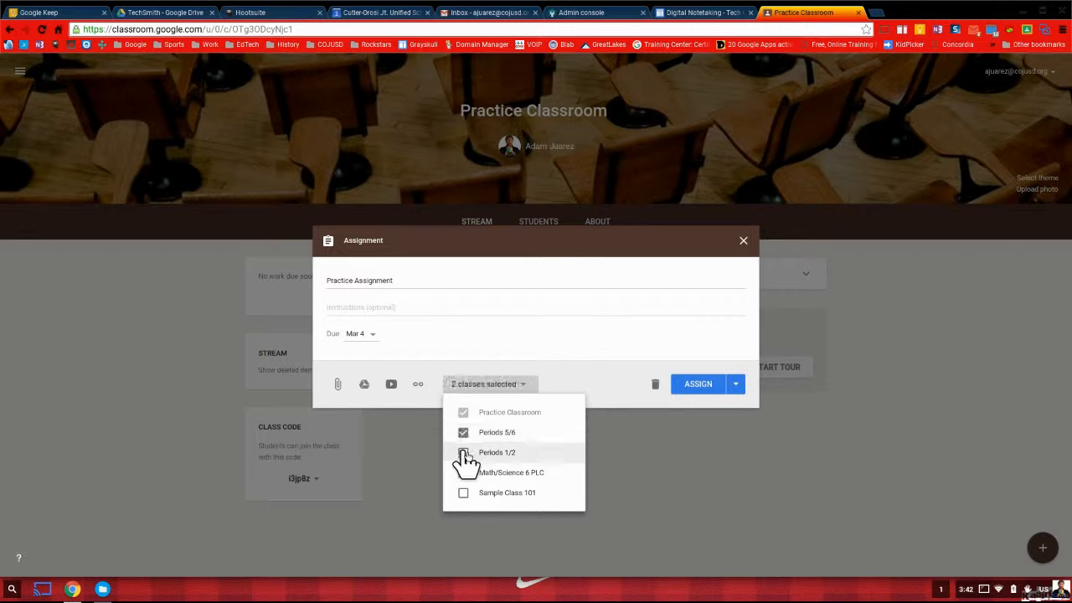
pyautogui.click(464, 433)
pyautogui.click(464, 492)
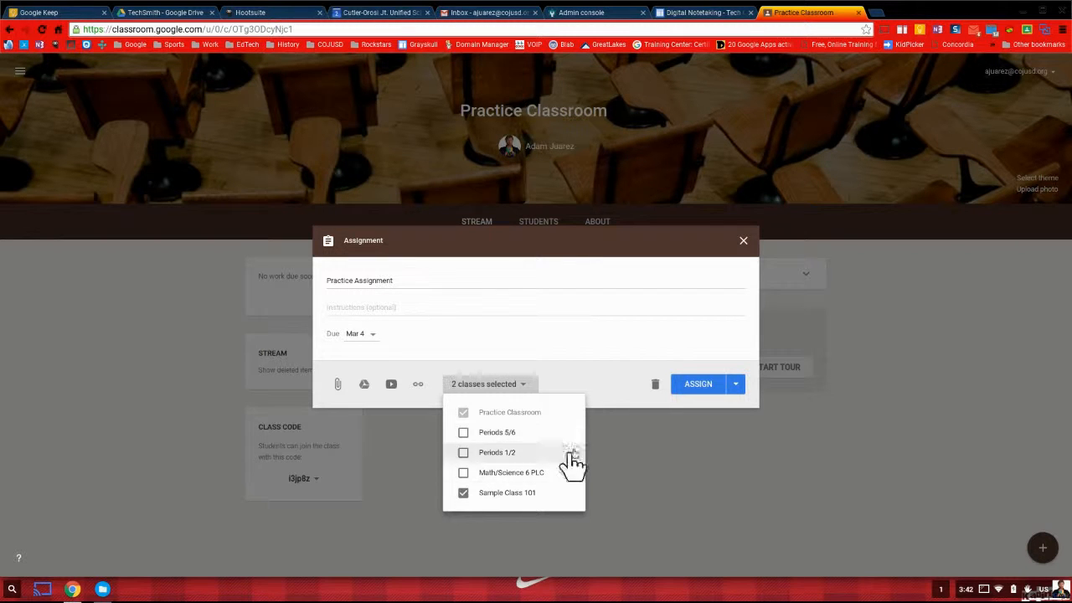
pyautogui.click(579, 372)
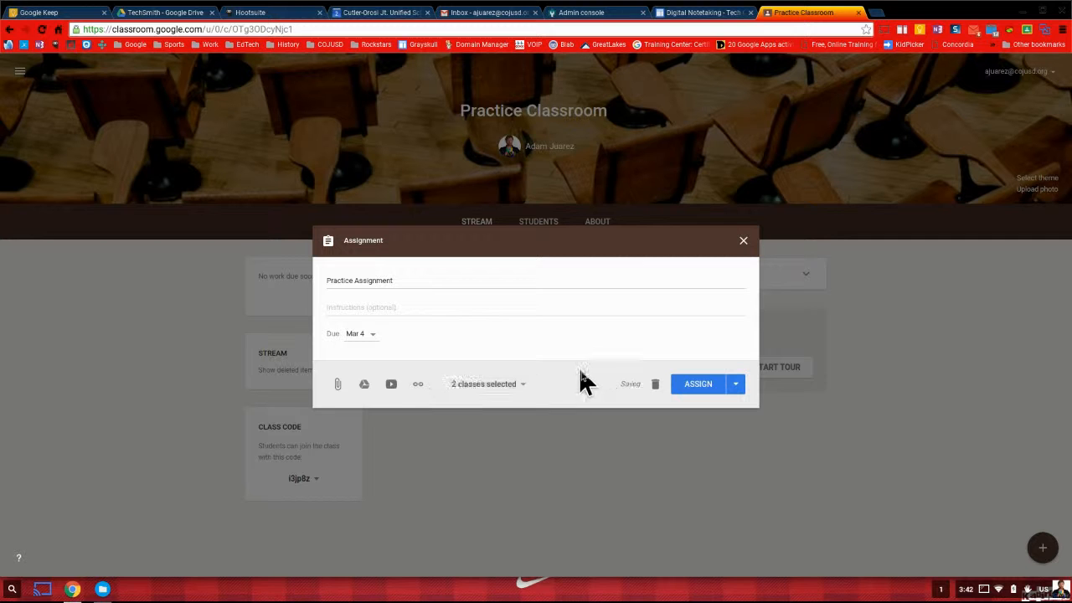
# - Attach the "#LearnLAP Educators" spreadsheet from Google Drive to the assignment
pyautogui.click(366, 386)
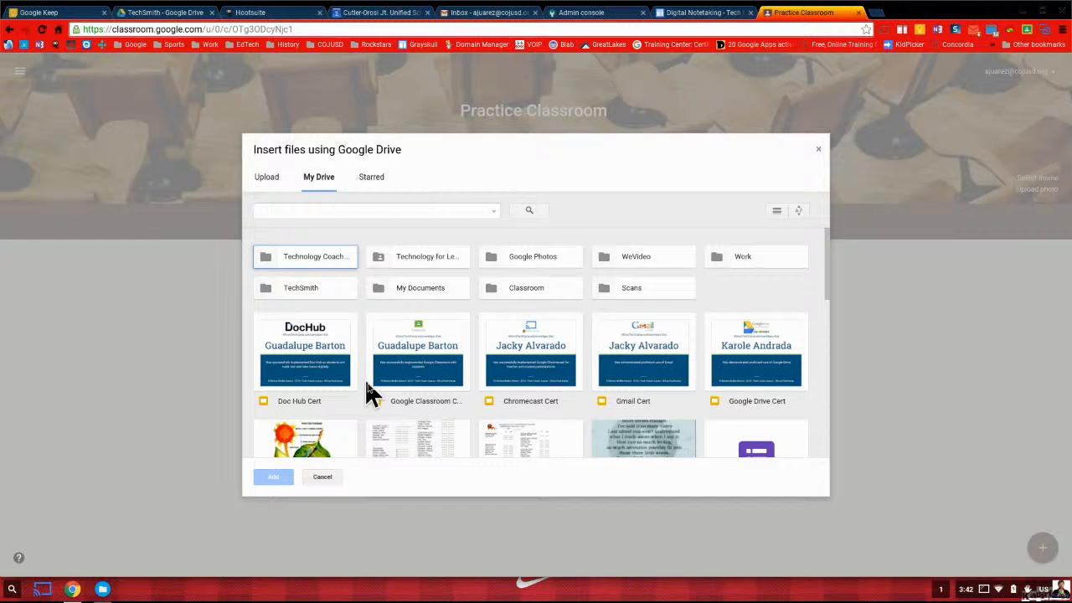
pyautogui.scroll(-1, 453, 373)
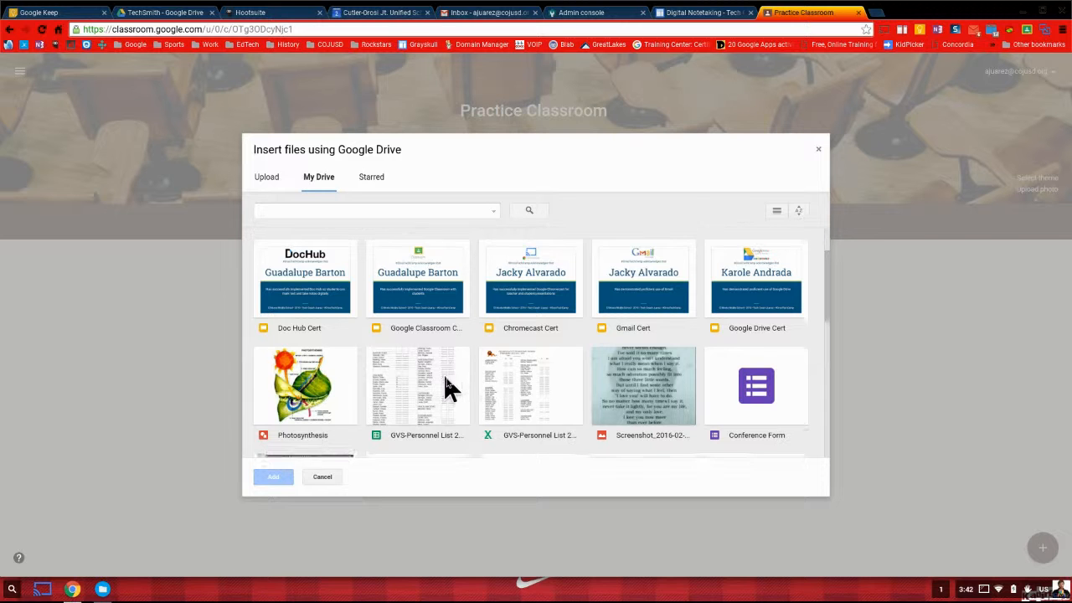
pyautogui.scroll(-2, 448, 387)
pyautogui.scroll(-3, 441, 387)
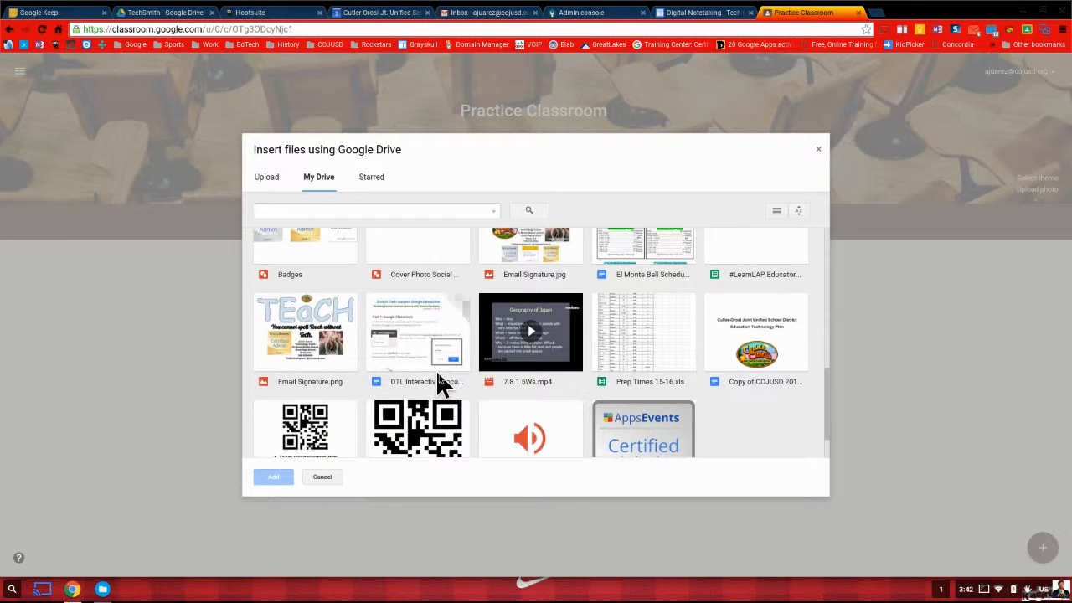
pyautogui.scroll(-1, 527, 318)
pyautogui.scroll(1, 607, 314)
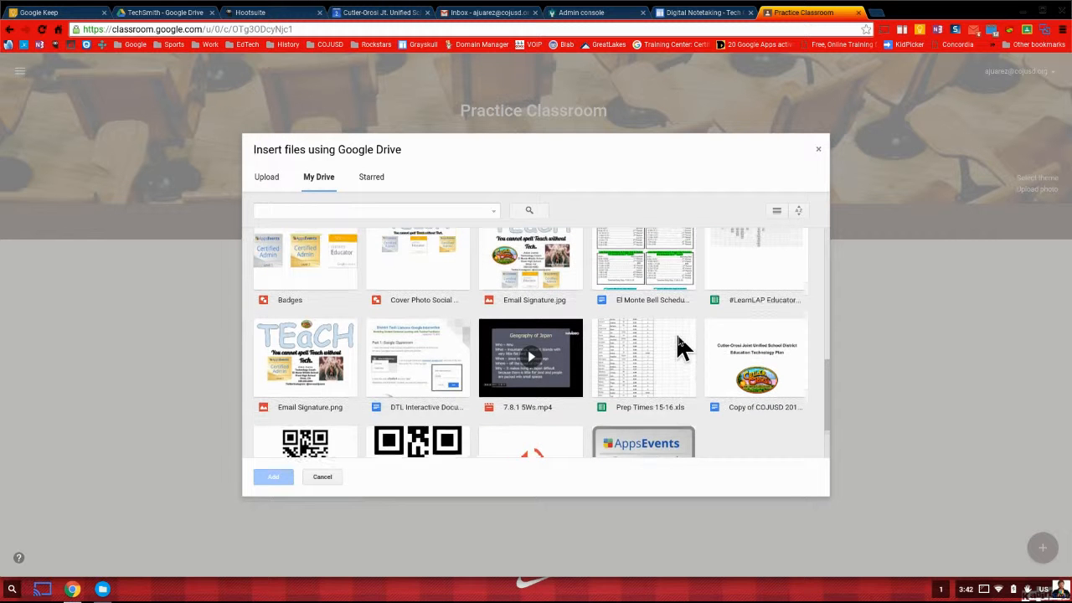
pyautogui.click(756, 289)
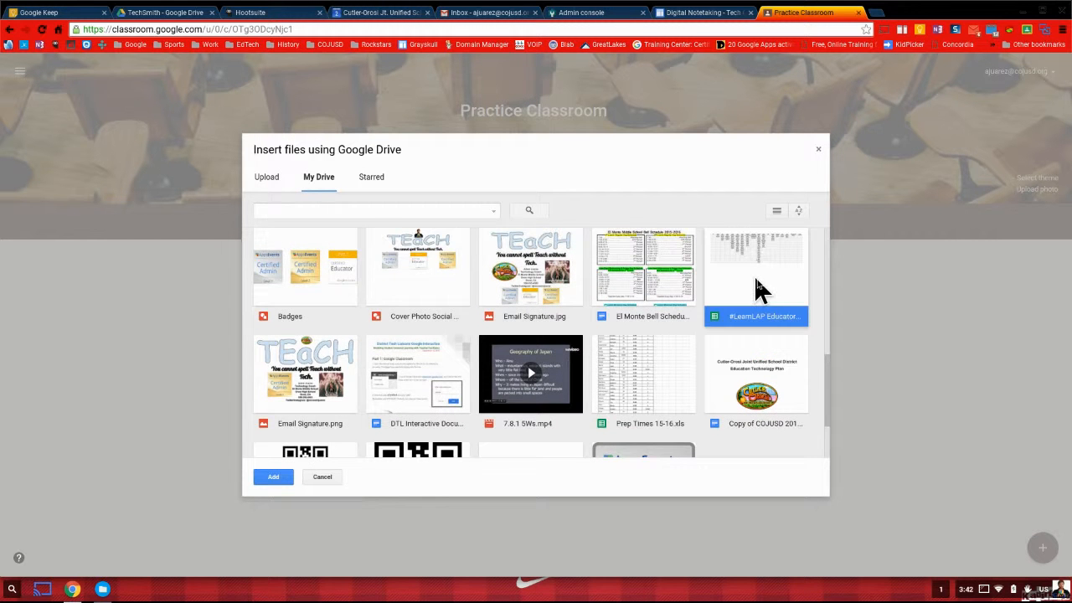
pyautogui.click(274, 480)
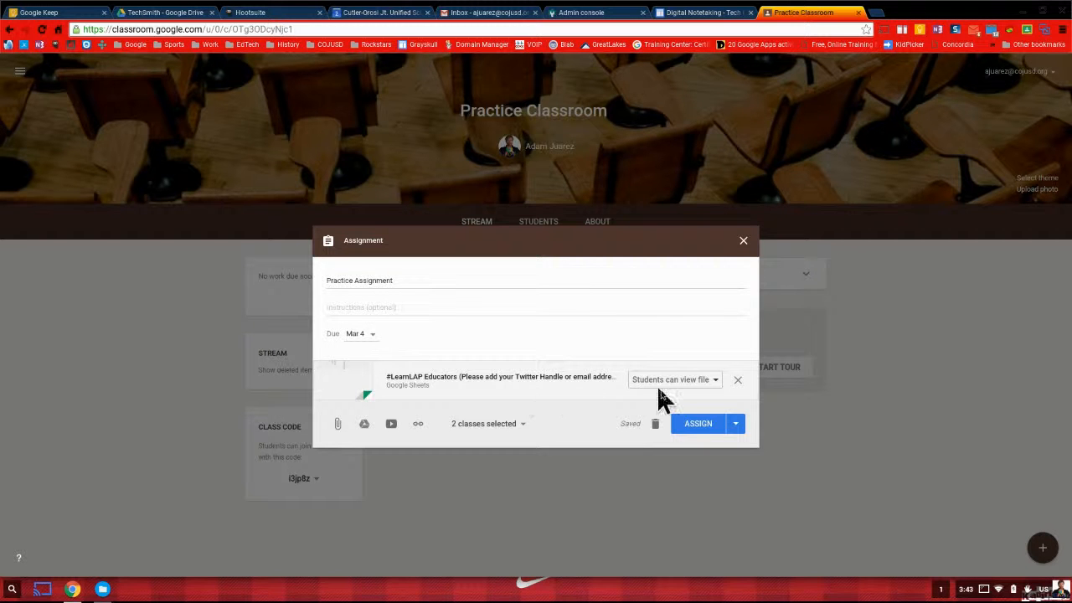
# - Set the attached spreadsheet to make a copy for each student, and assign the Practice Assignment to the selected classes
pyautogui.click(715, 380)
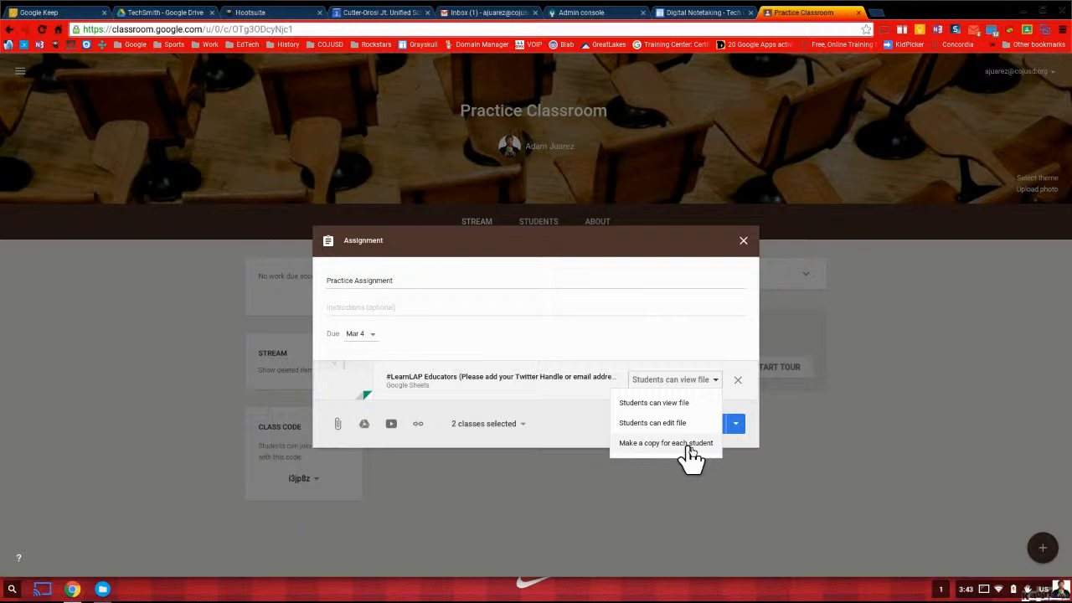
pyautogui.click(689, 446)
pyautogui.click(704, 425)
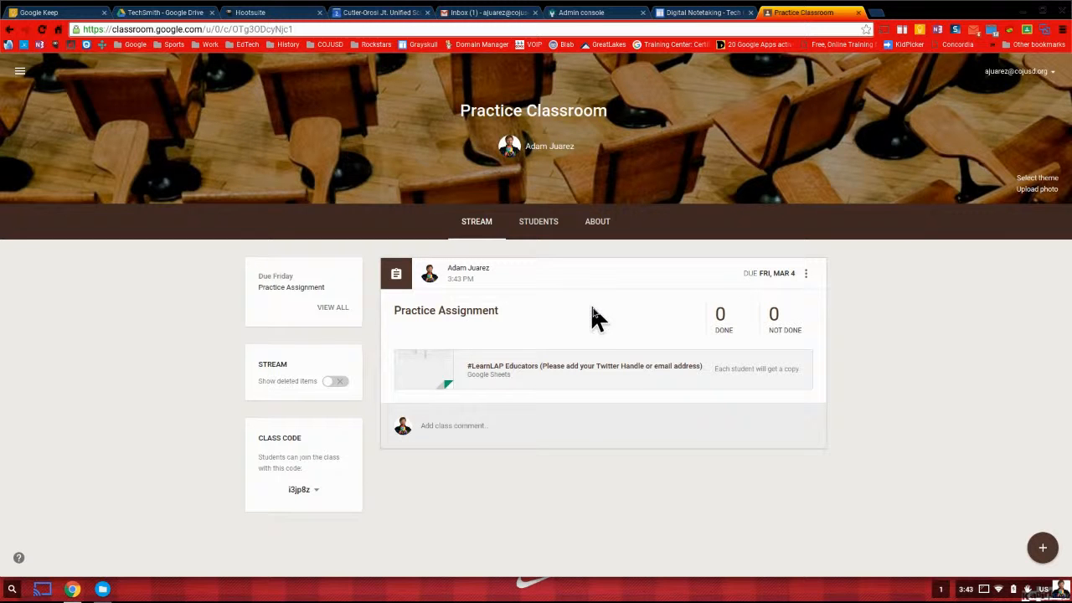
# - Open the student work for Practice Assignment and set its point value to 10, confirming the update
pyautogui.click(486, 317)
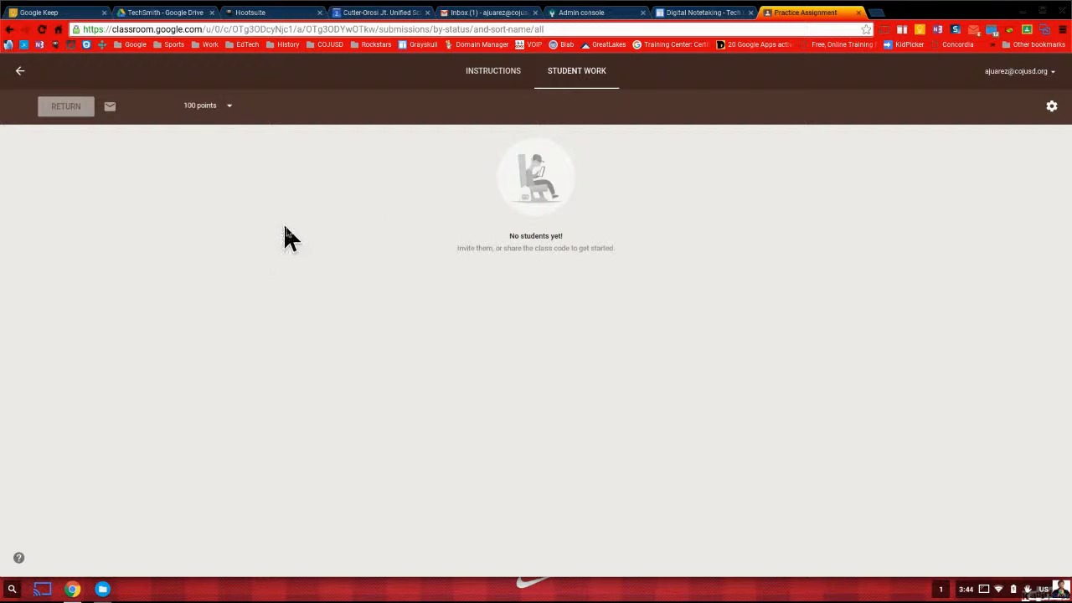
pyautogui.click(214, 107)
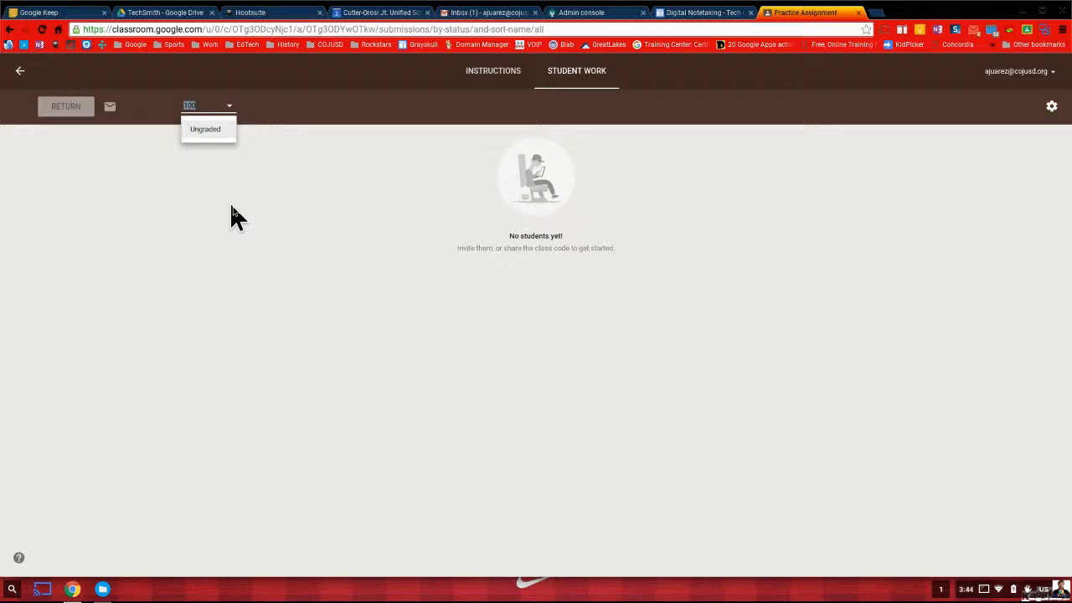
pyautogui.write('10')
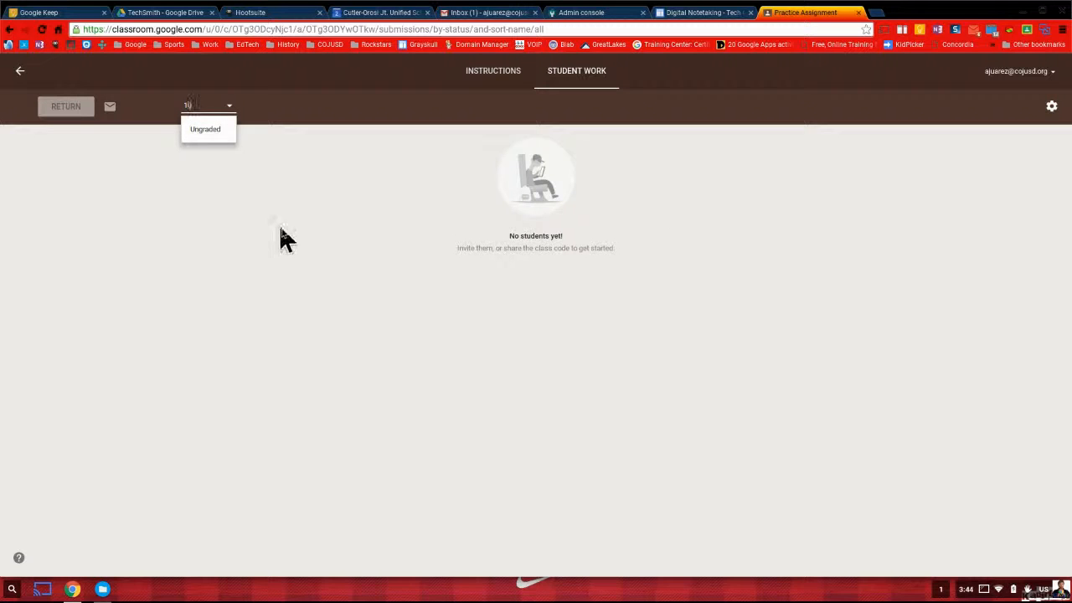
pyautogui.click(283, 221)
pyautogui.click(630, 346)
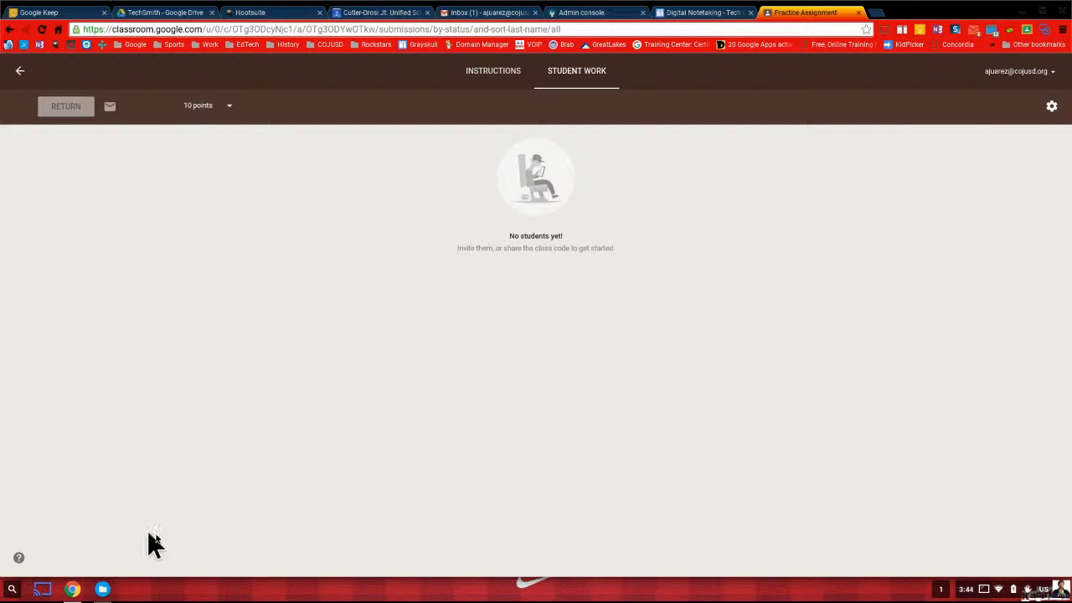
# - Examine the grade export options for Practice Assignment, and return to the Practice Classroom stream without exporting
pyautogui.click(1052, 107)
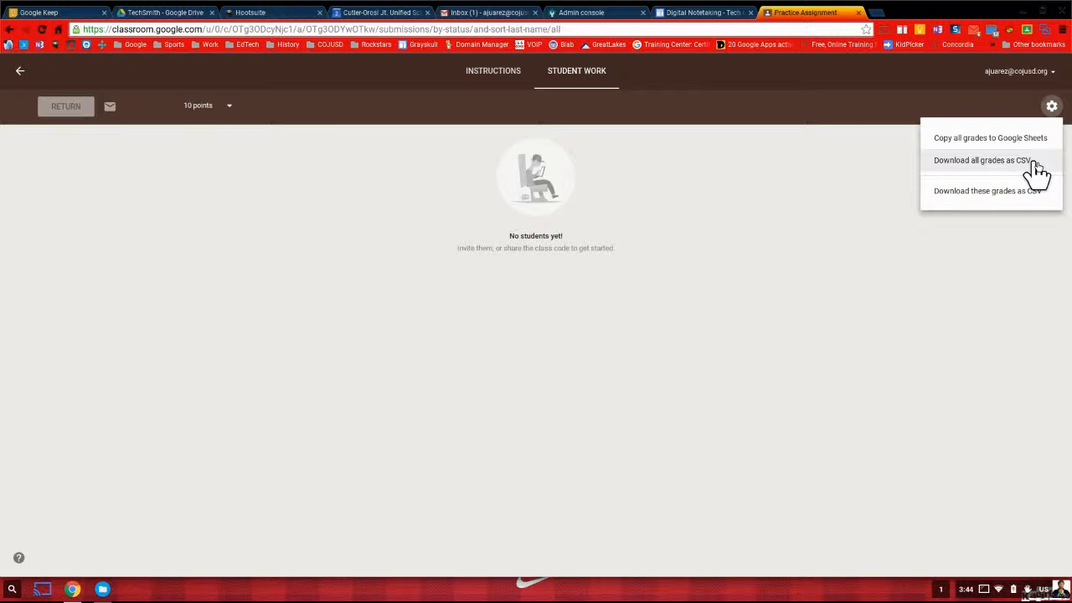
pyautogui.click(18, 74)
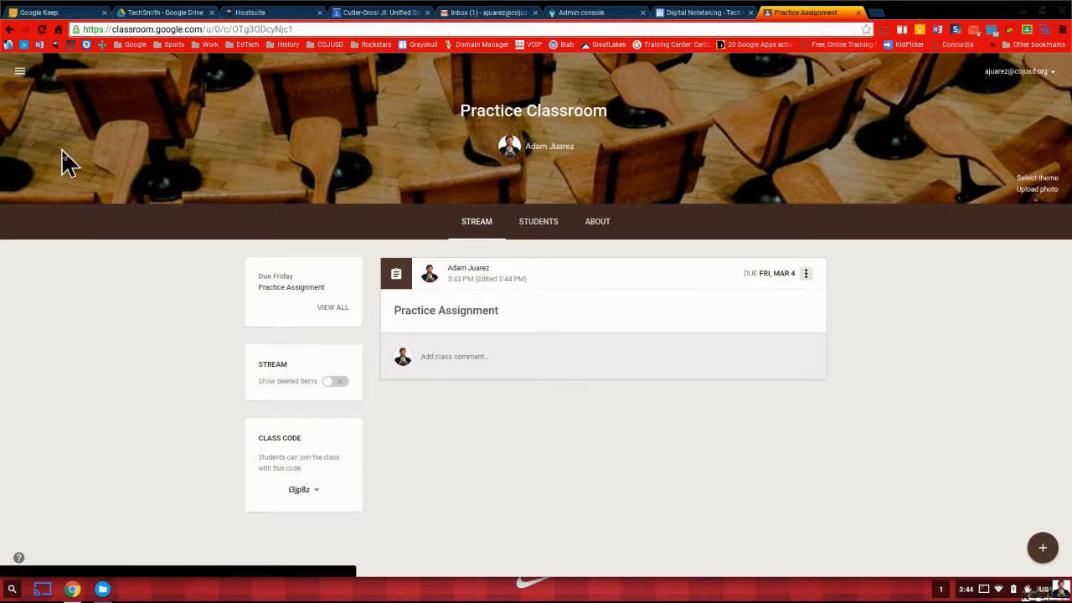